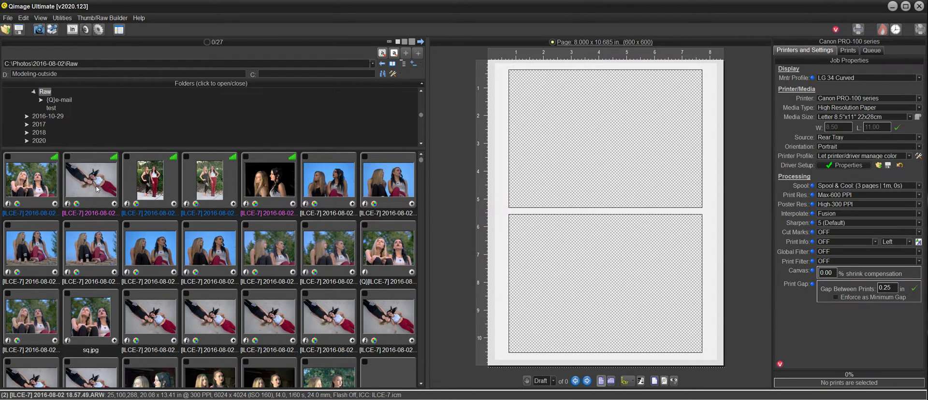
Open the RAW photo 2016-08-02 18.57.49.ARW of the two women in the raw image editor.
double_click(97, 188)
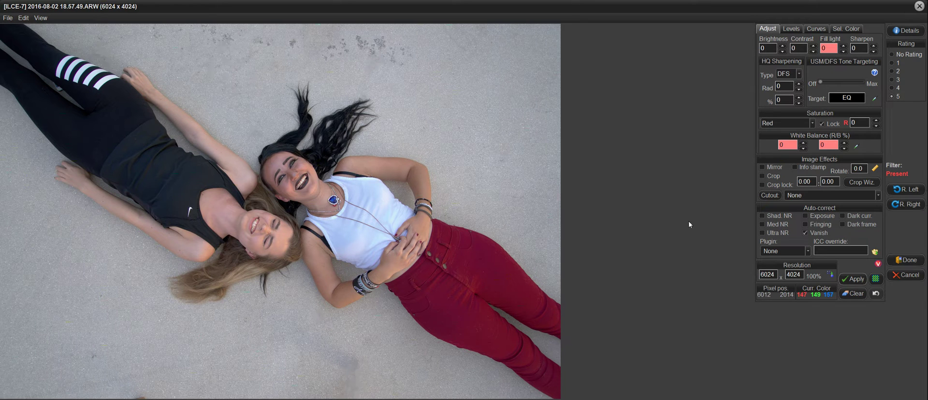
Close the editor without changes, then add and select a 5x7 print of the photo.
click(915, 275)
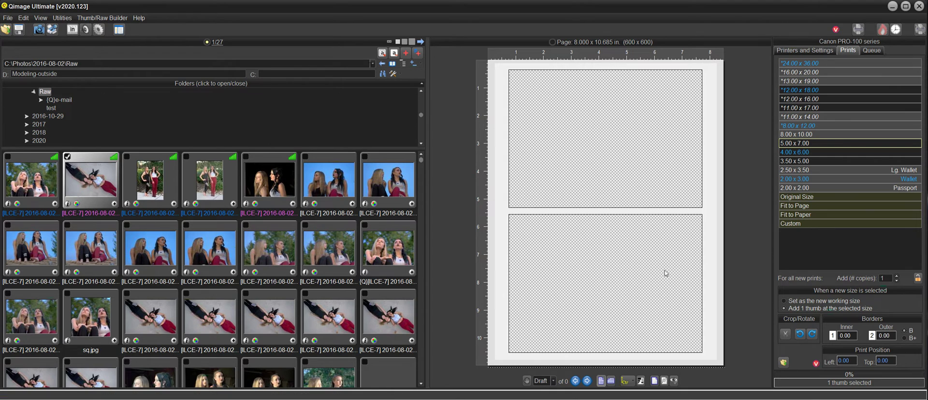
click(114, 204)
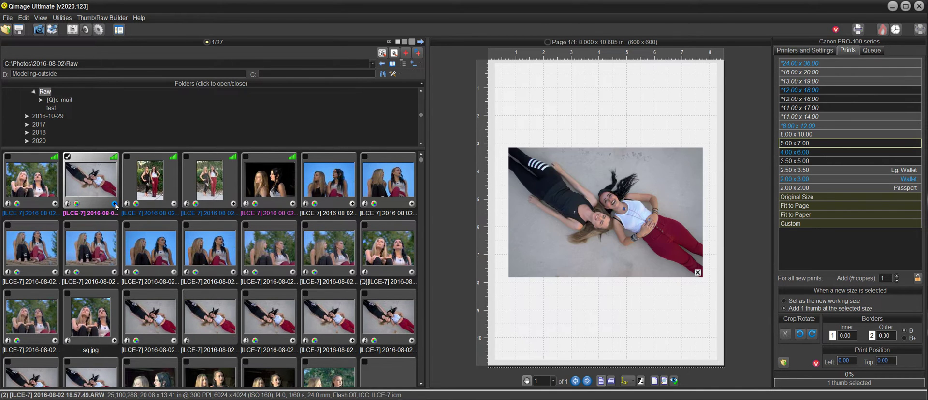
click(631, 245)
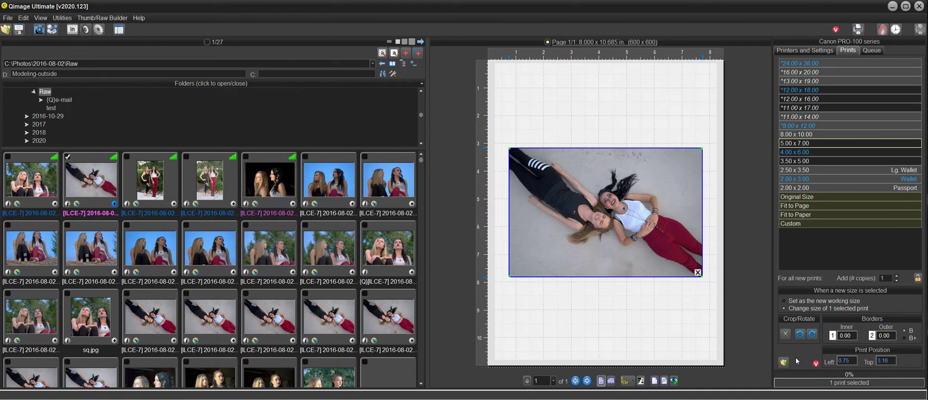
Give the print a 0.5 inner border in maroon sampled from the red pants.
click(833, 336)
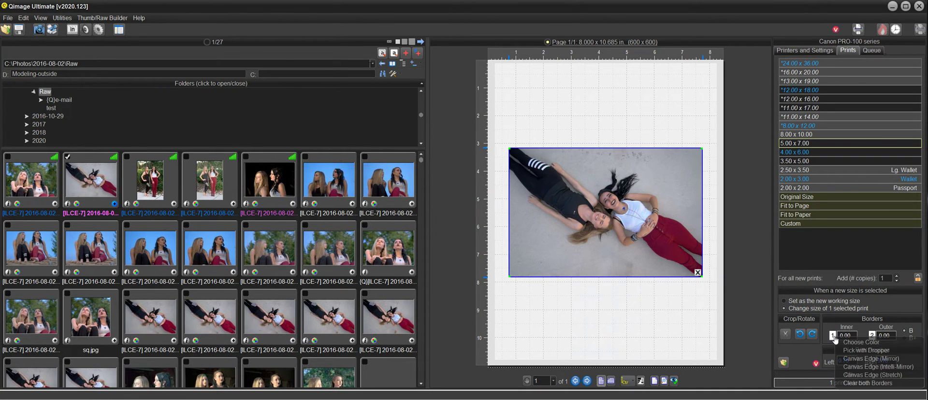
click(865, 351)
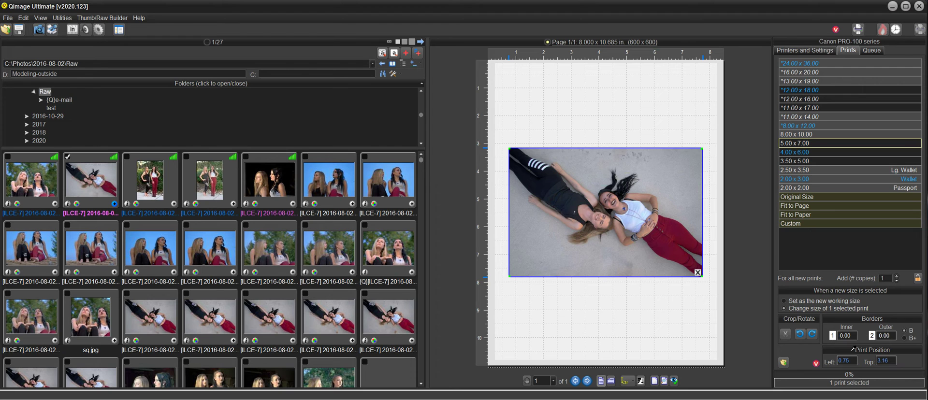
click(686, 236)
double_click(847, 335)
text(0.5)
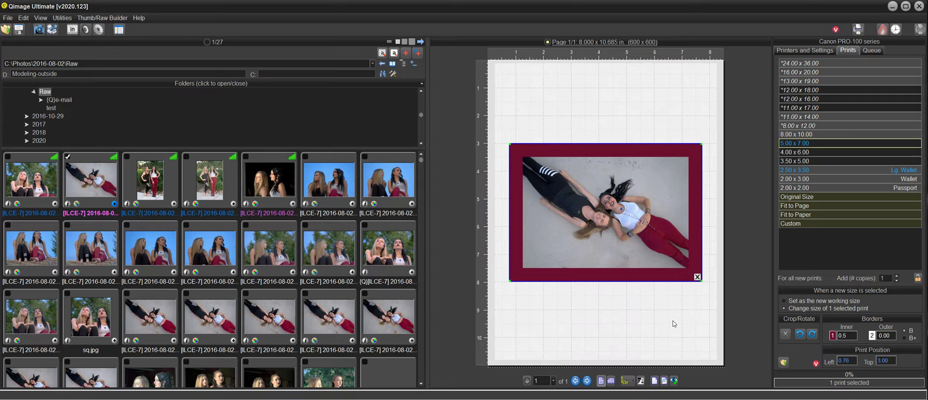
In the Full Page Editor, choose Add Floating Text from the print's right-click menu.
click(664, 381)
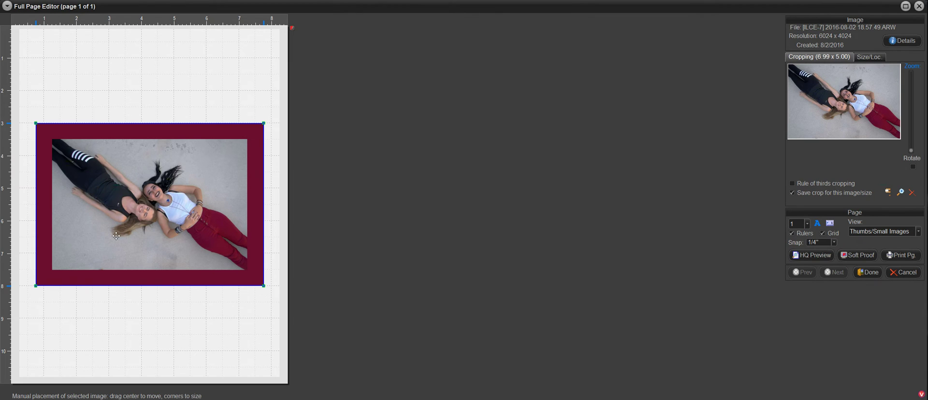
right_click(106, 234)
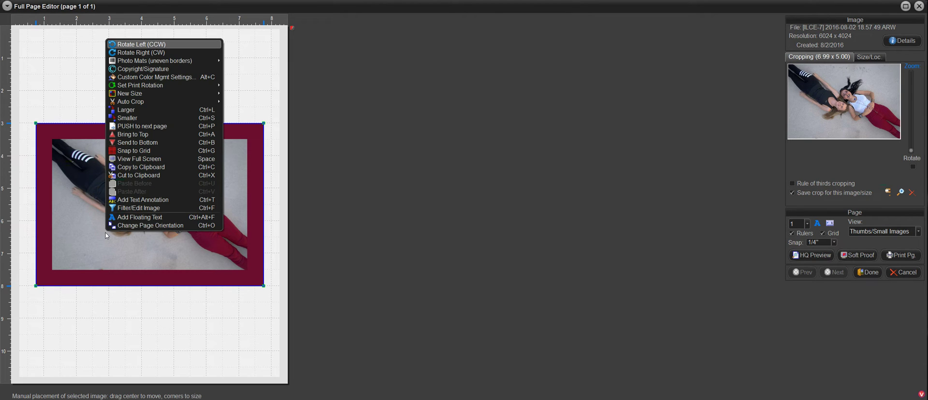
click(141, 217)
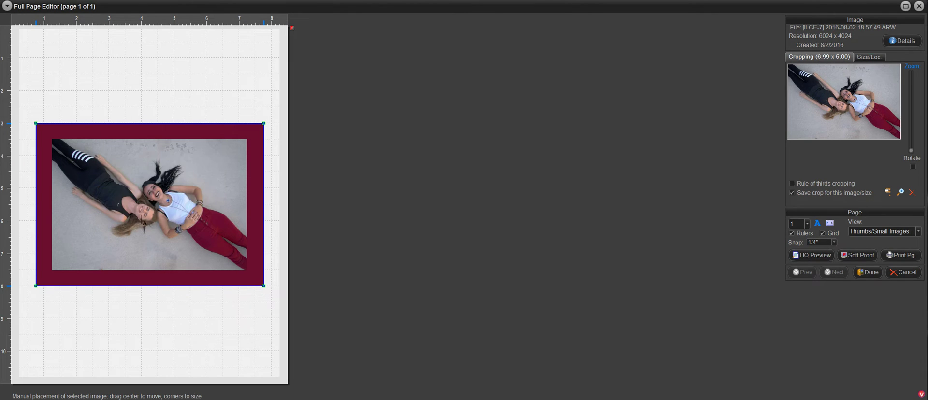
Place the floating text near the photo's bottom, coloured white from the leg stripes.
click(96, 279)
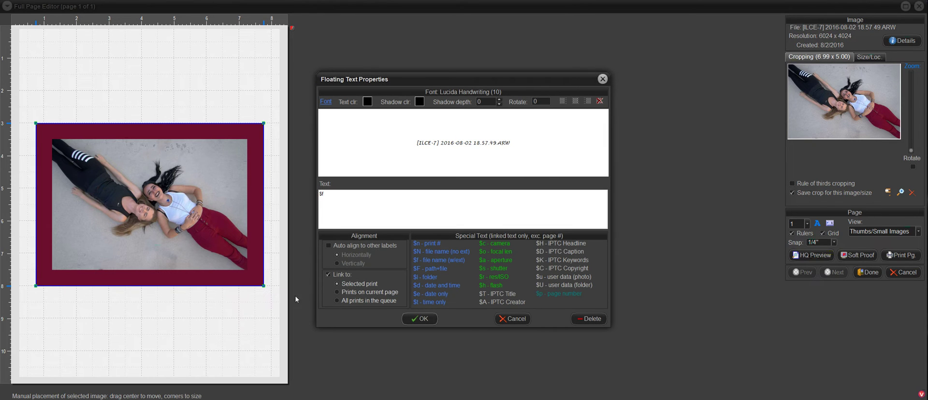
click(367, 103)
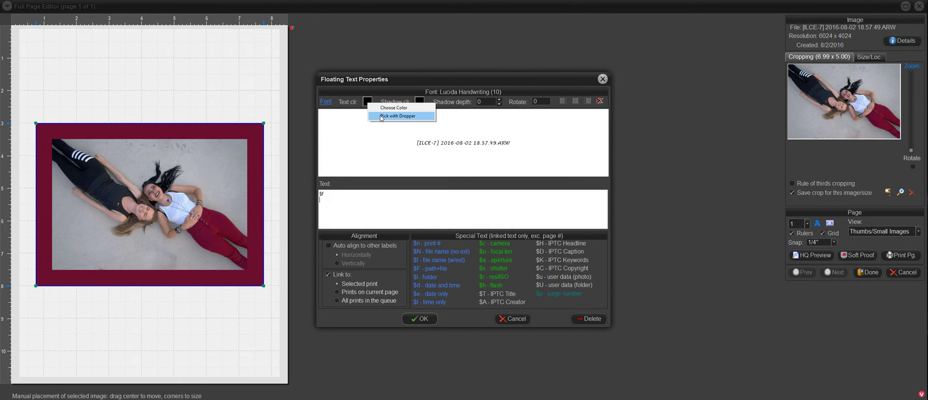
click(382, 116)
click(251, 152)
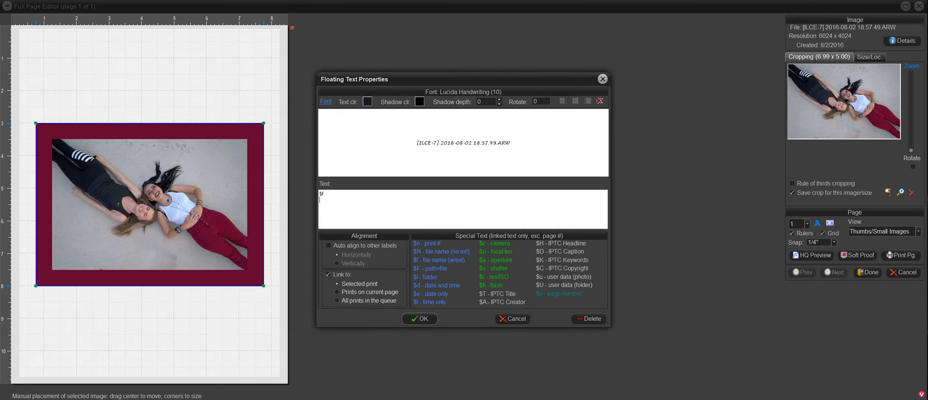
click(90, 158)
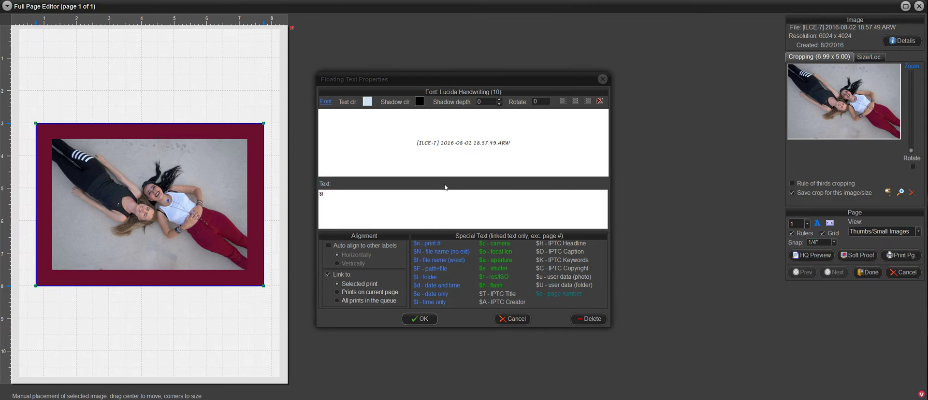
Replace the $f file-name placeholder with the caption 'Laughter is the best medicine'.
click(334, 194)
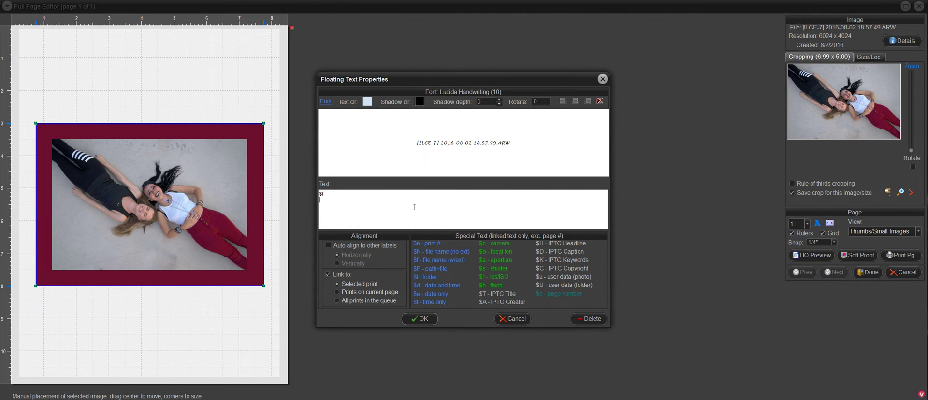
key(BackSpace)
key(BackSpace)
key(BackSpace)
text(Lau)
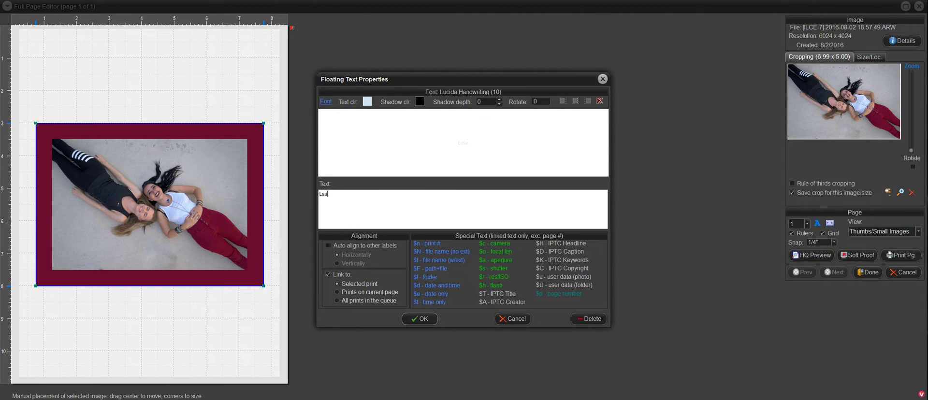
text(ghter is the best medicine)
Centre the caption on the bottom maroon border and finish the page layout with Done.
click(420, 319)
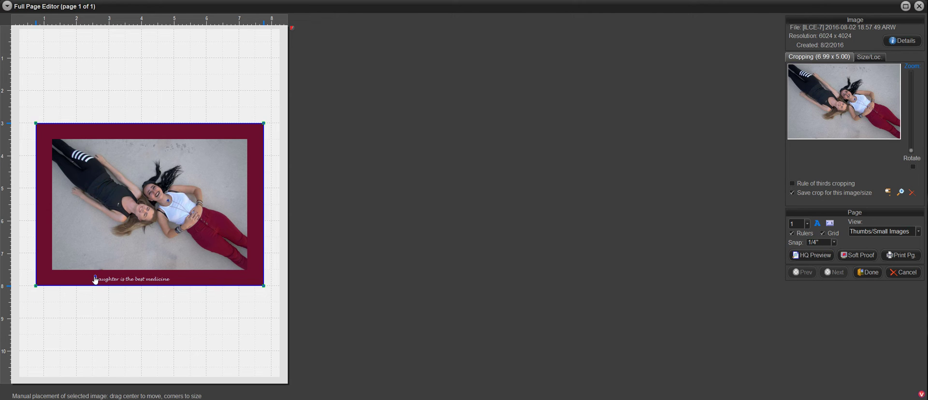
drag(96, 276, 112, 275)
click(871, 272)
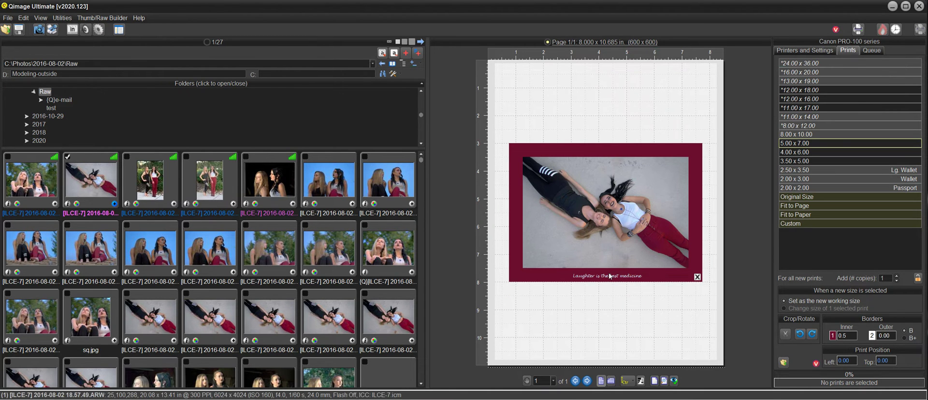
mouse_move(609, 275)
Switch the printer to Print to File, accepting the 8.5 x 11 in, 300 PPI page setup.
click(816, 52)
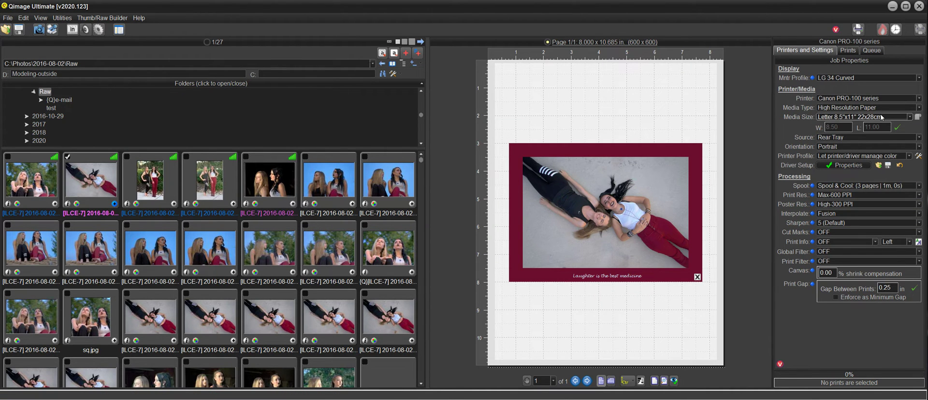
click(918, 98)
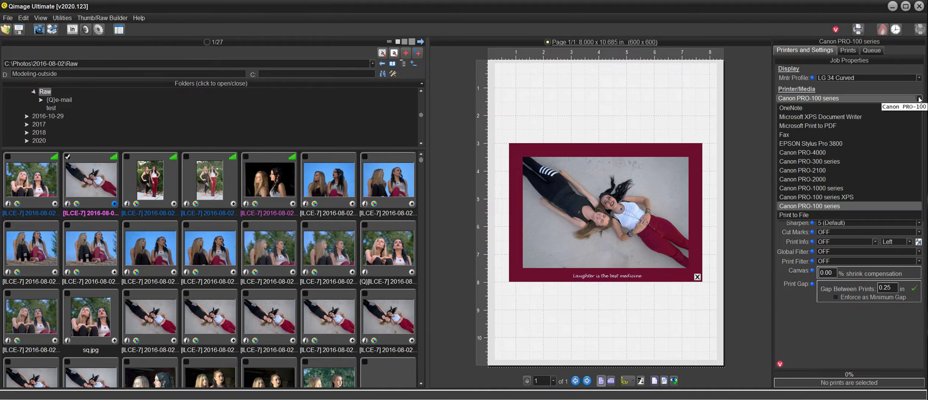
click(823, 215)
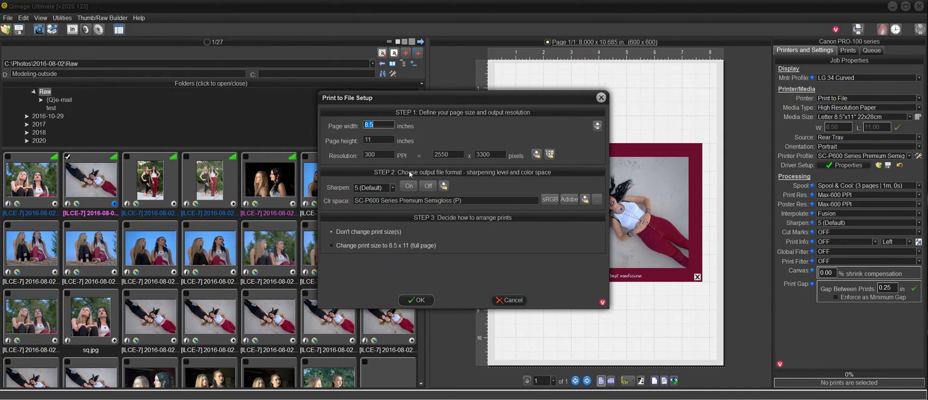
click(432, 300)
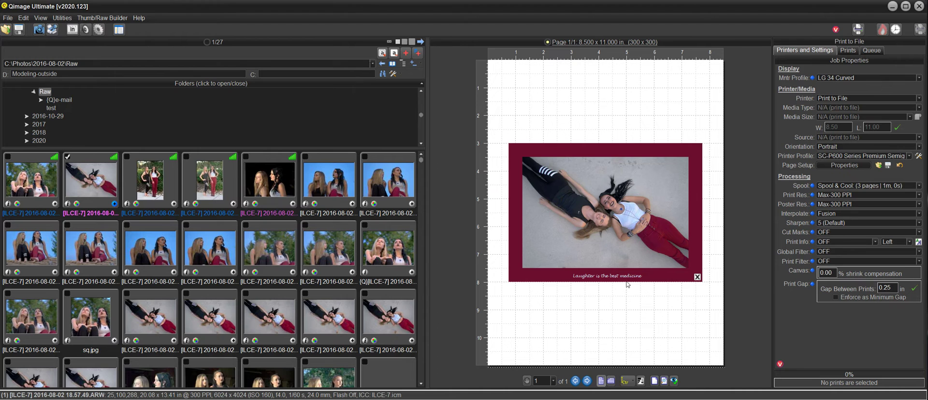
mouse_move(636, 276)
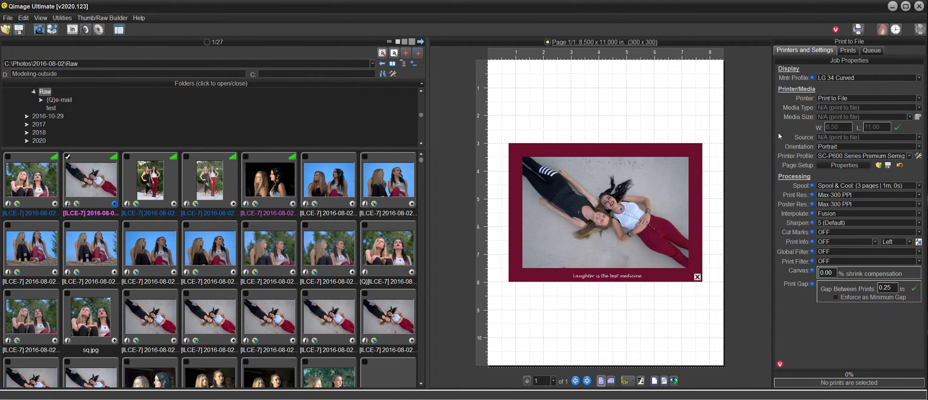
Print to a quality-95 JPG with RIP individual prints ticked and Auto naming kept.
click(858, 29)
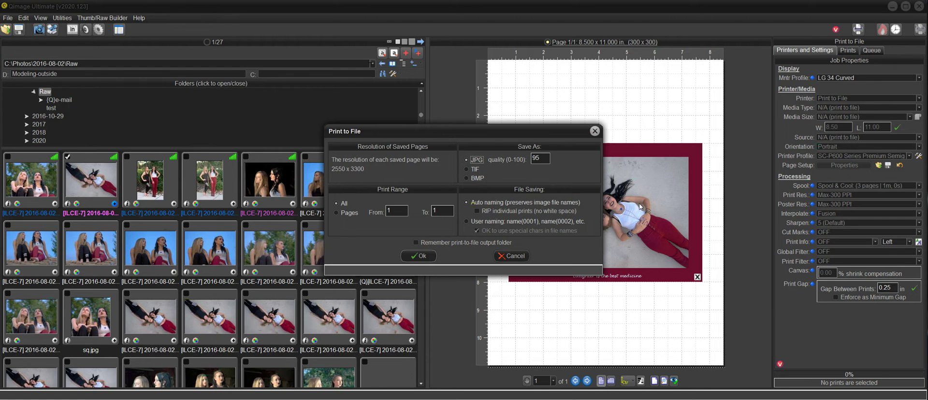
click(476, 211)
click(467, 221)
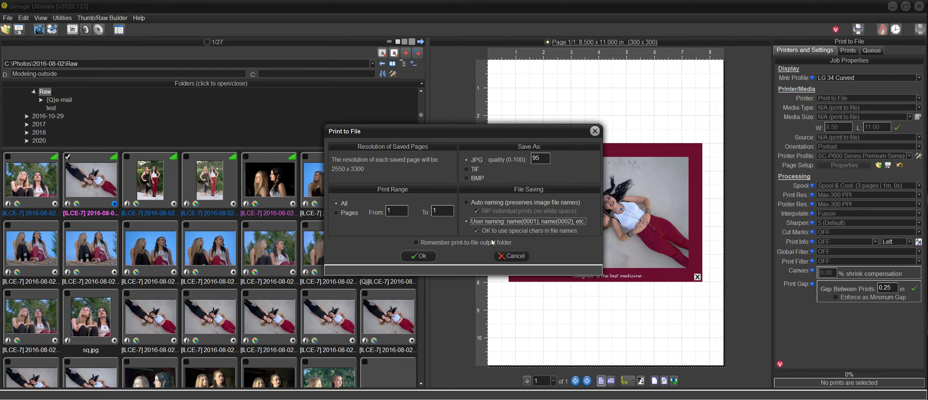
click(467, 203)
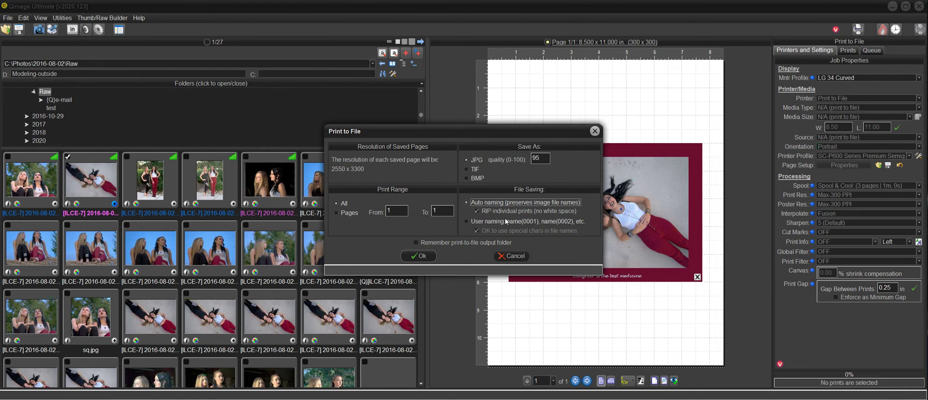
click(423, 259)
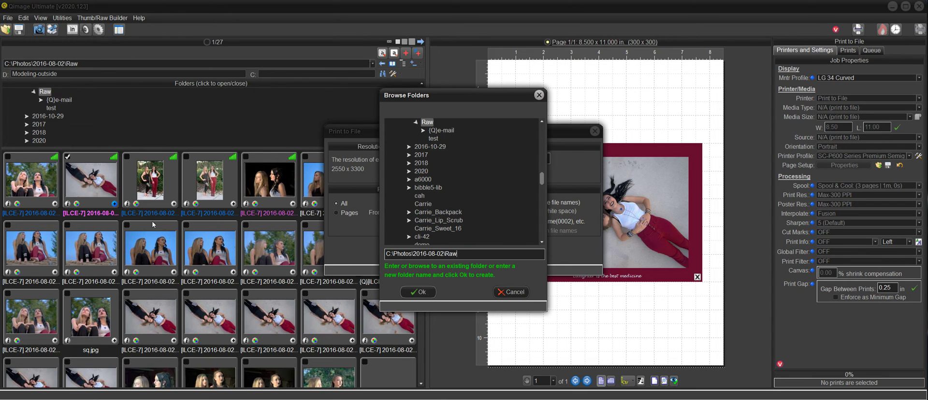
Save the JPEG into the Raw folder's {Q}prints subfolder and go to that output folder.
click(420, 292)
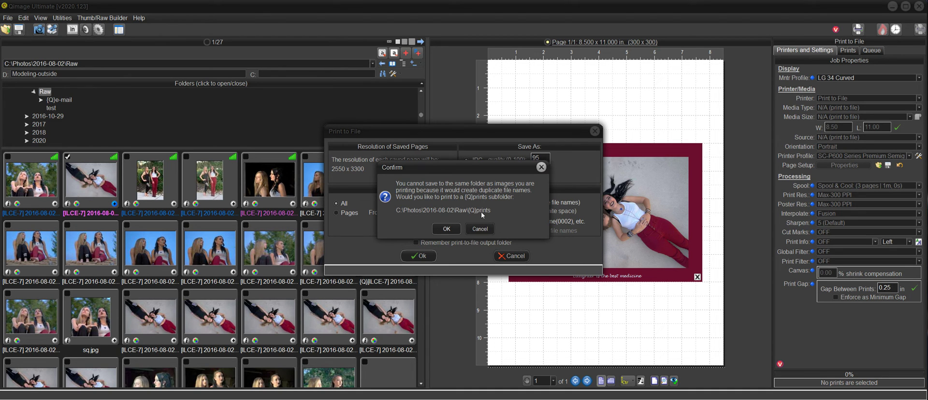
click(447, 229)
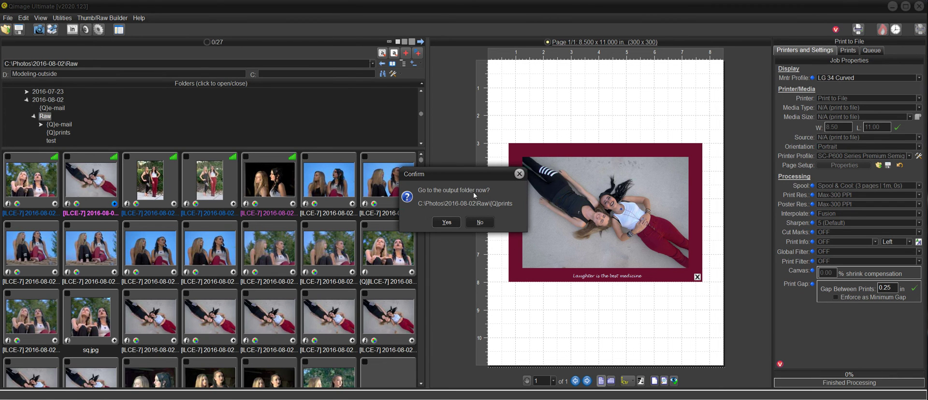
click(447, 223)
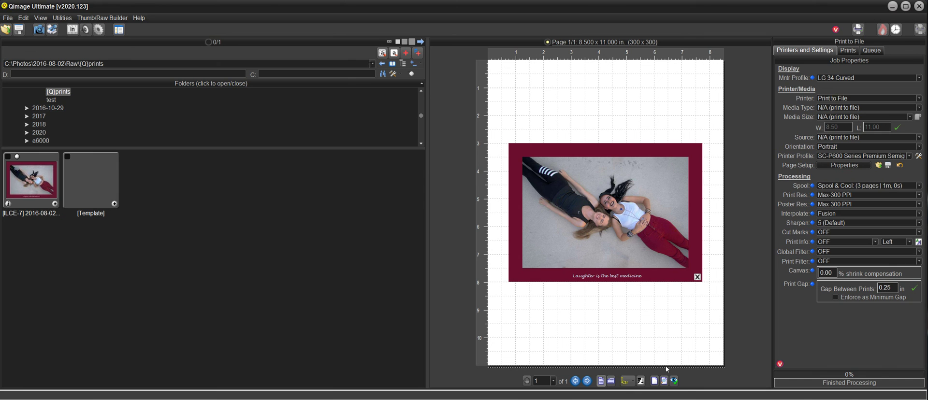
click(664, 382)
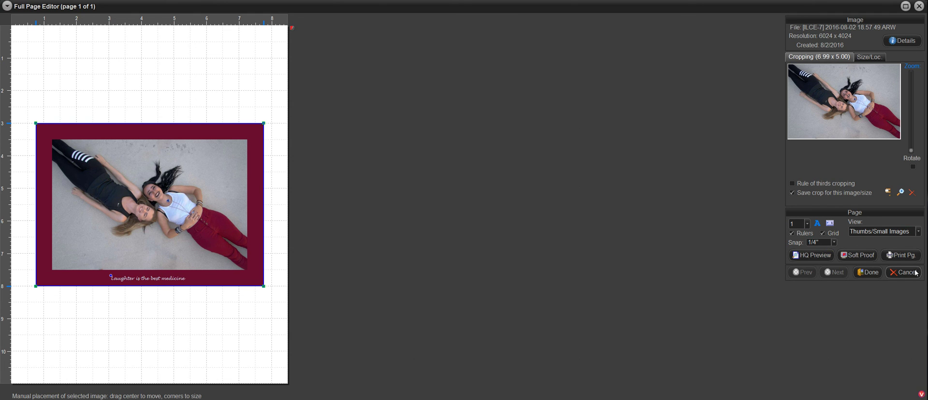
click(903, 272)
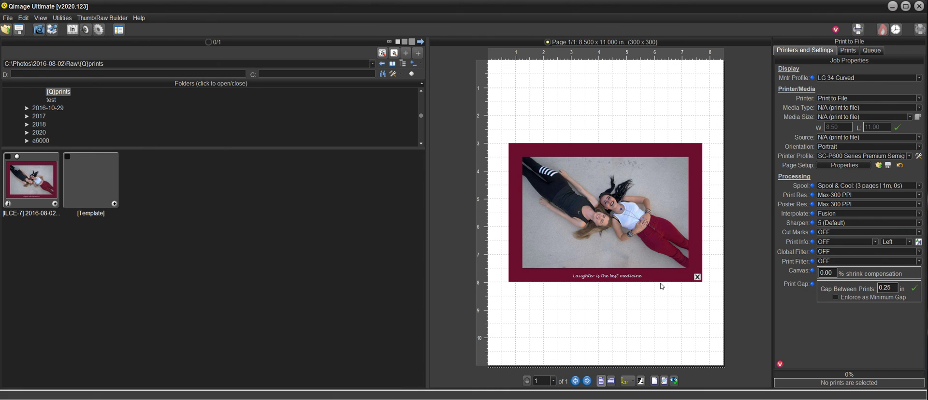
mouse_move(662, 286)
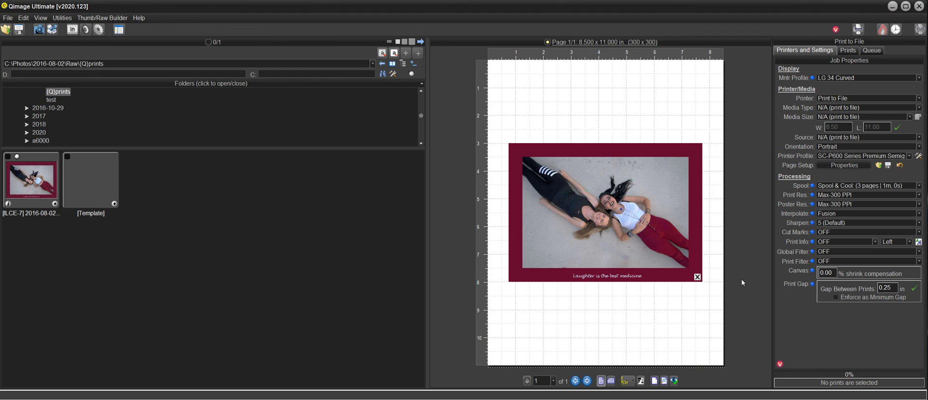